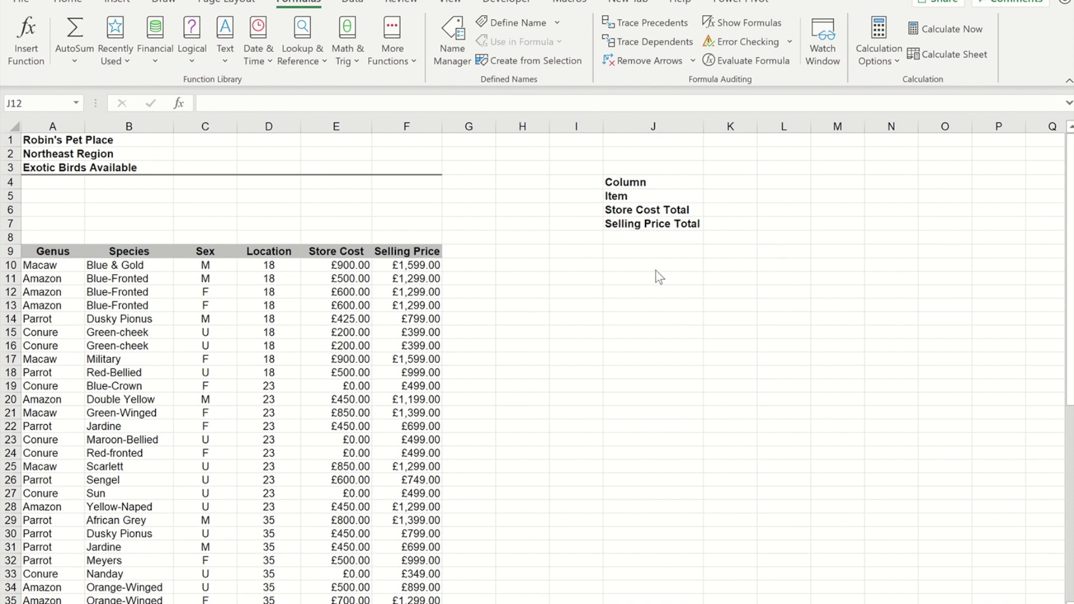
Step: Check K4's four column options, then go to the sheet holding the lists
left_click(725, 183)
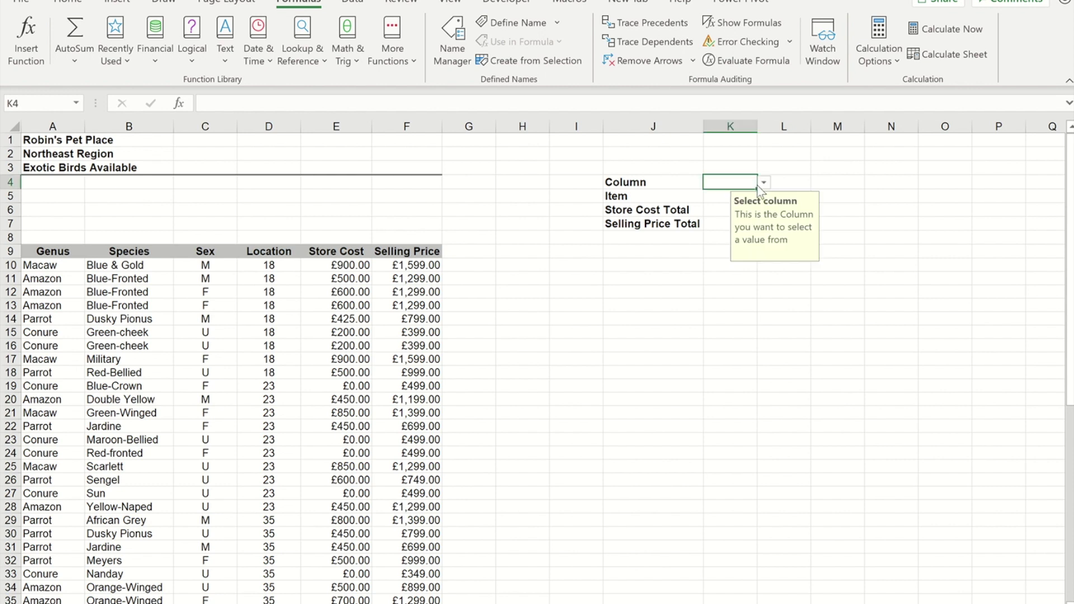
left_click(764, 184)
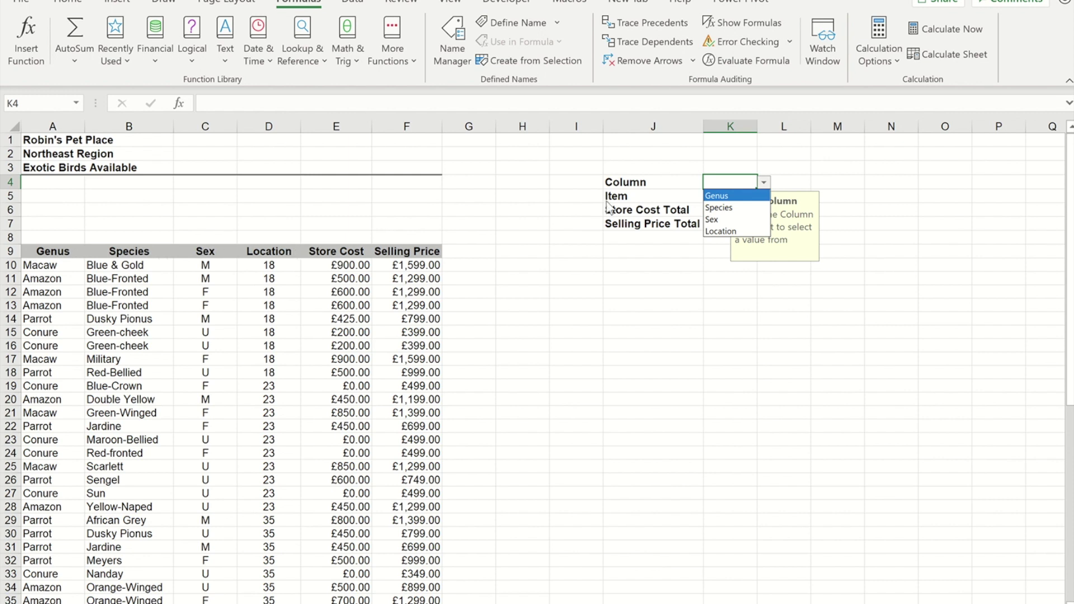
key("Escape")
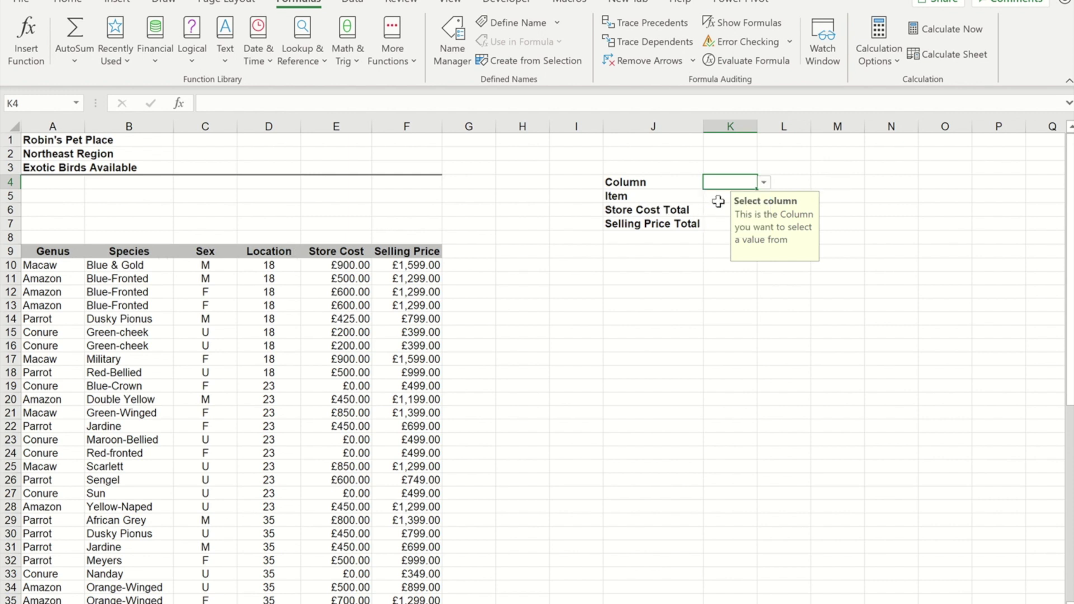
left_click(716, 197)
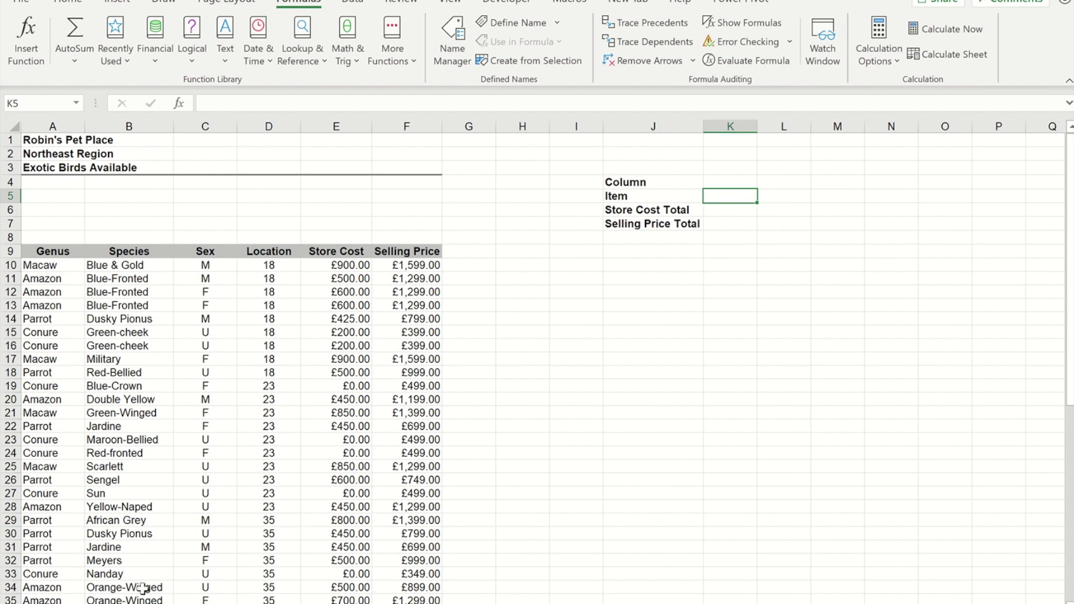
key("ctrl+Page_Down")
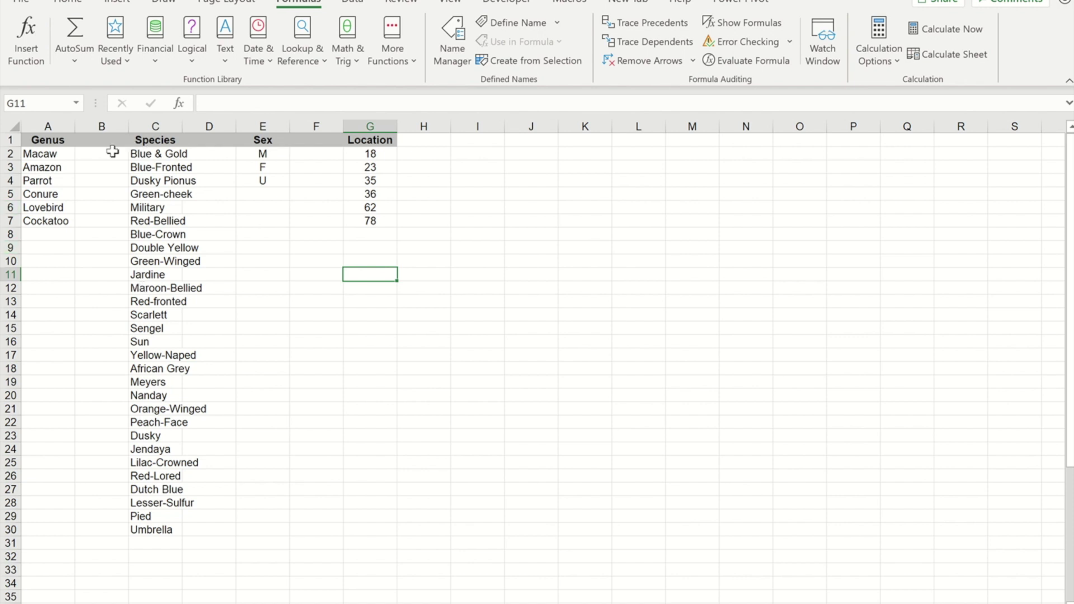
Step: Name the Genus list A1:A7 from its top-row header and verify the new name
left_click(51, 140)
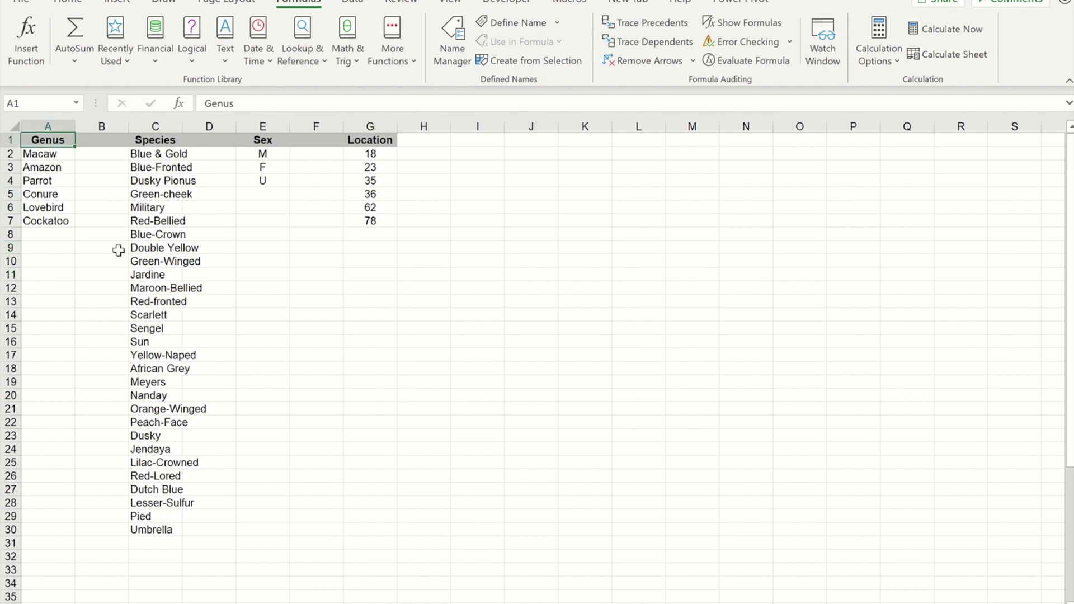
key("ctrl+shift+Down")
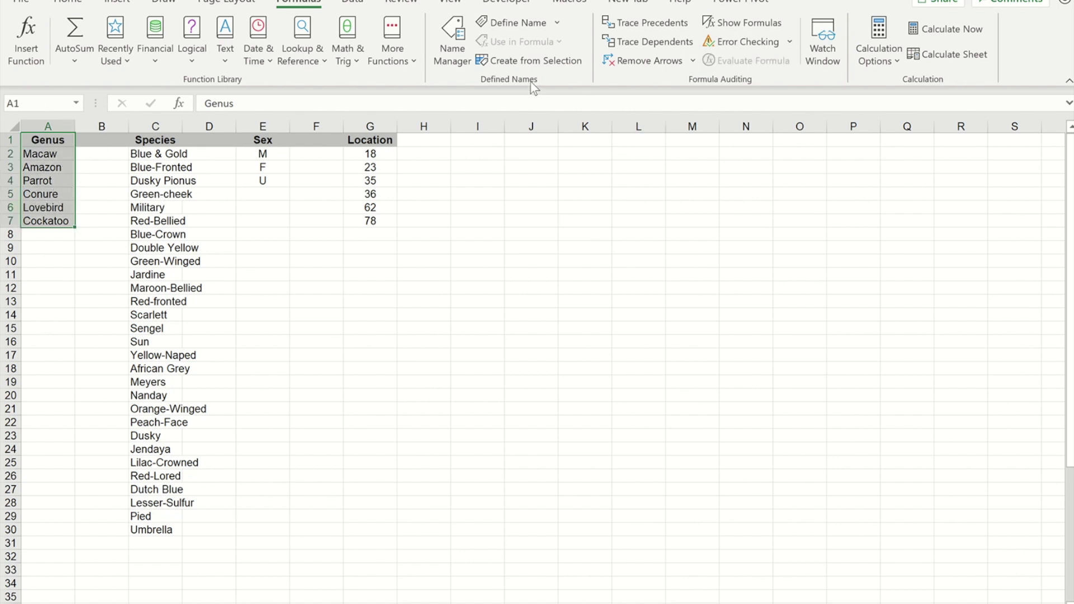
left_click(525, 61)
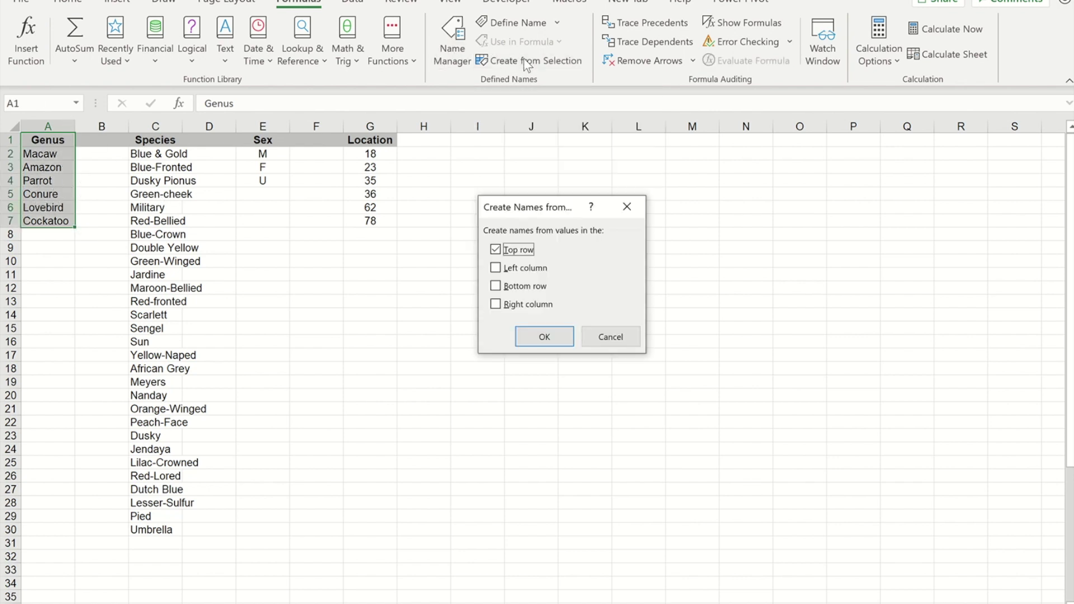
left_click(544, 337)
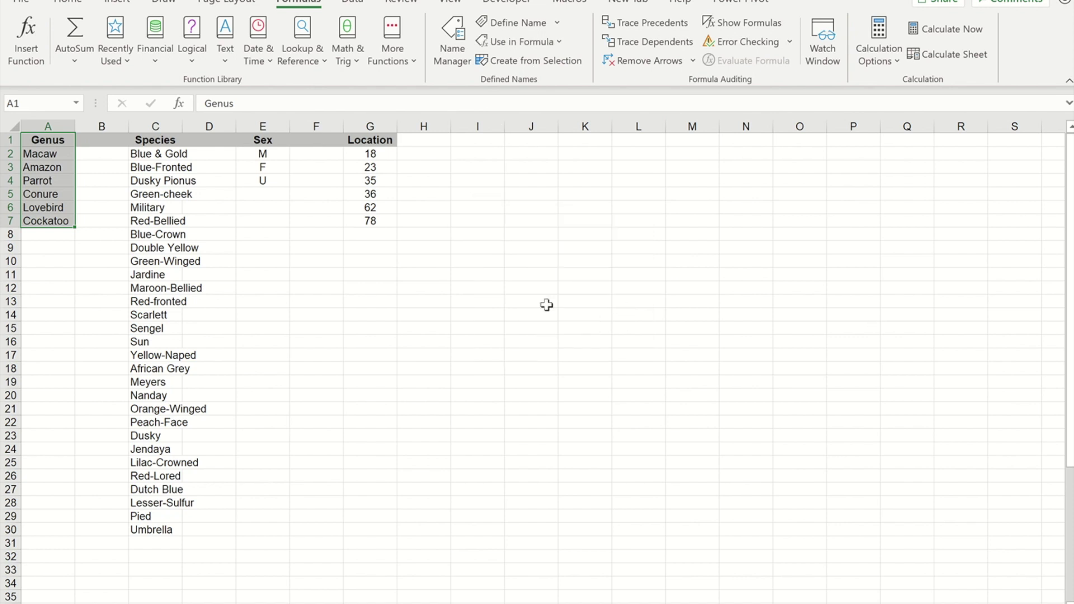
left_click(745, 395)
left_click(75, 102)
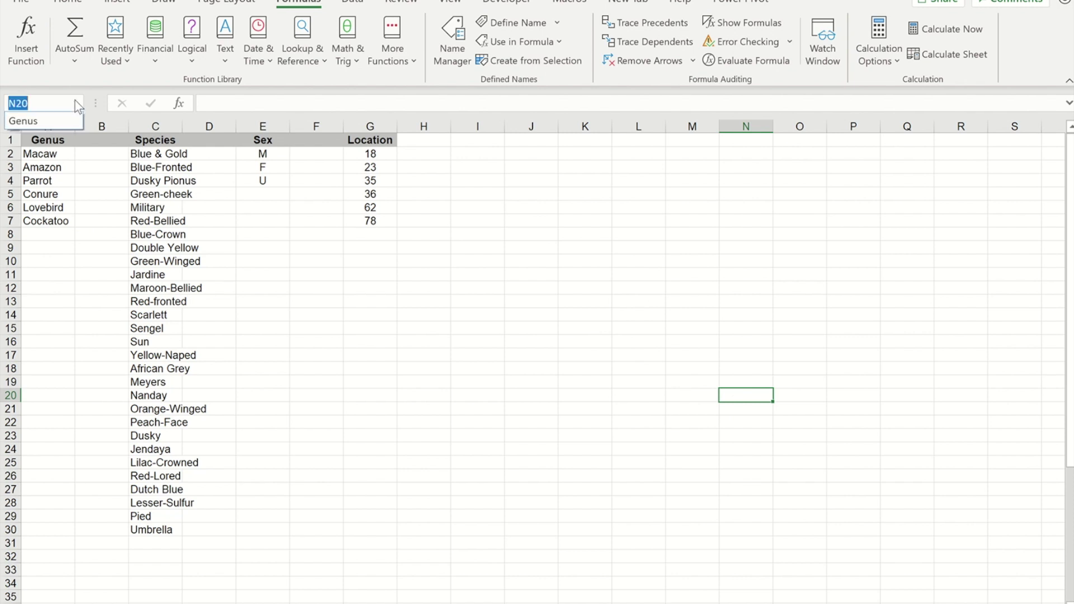
key("Escape")
left_click(48, 117)
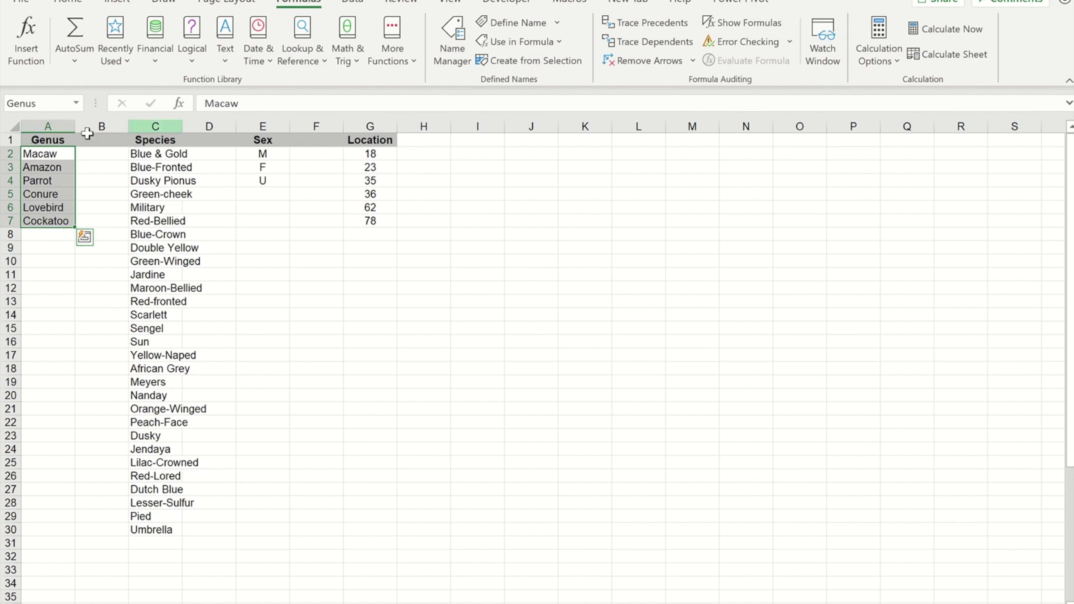
Step: Create named ranges Species (C1:C30) and Sex (E1:E4) from their headers
left_click(152, 138)
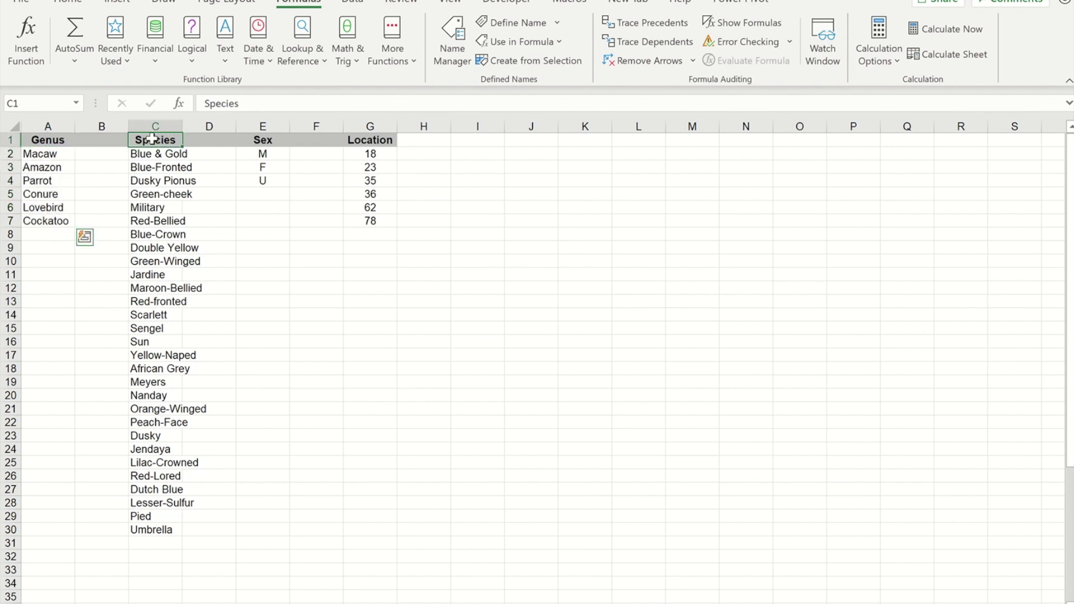
key("ctrl+shift+Down")
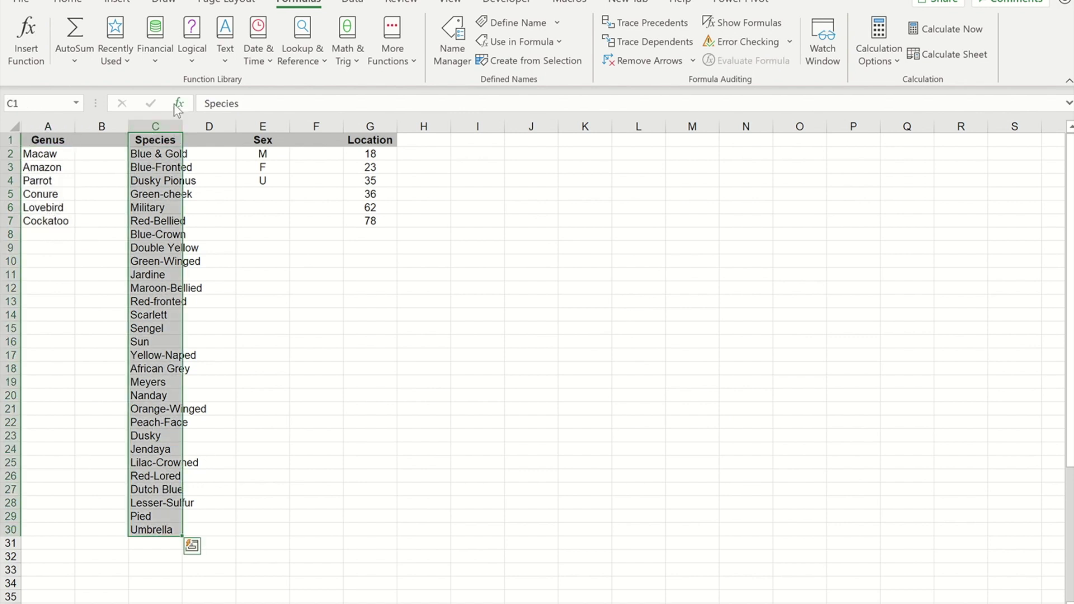
left_click(521, 61)
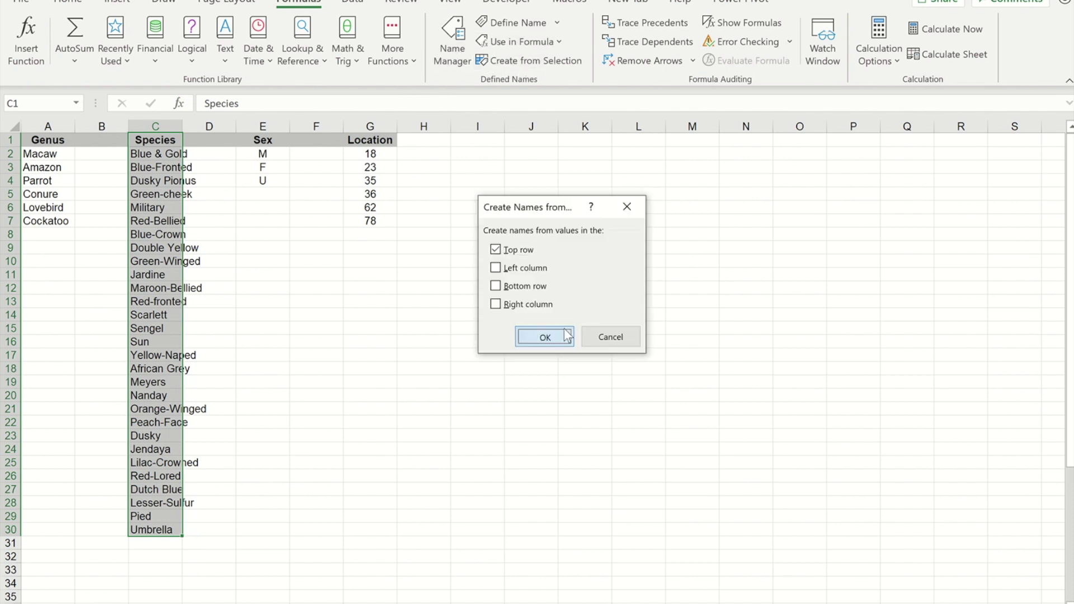
left_click(545, 335)
left_click(273, 142)
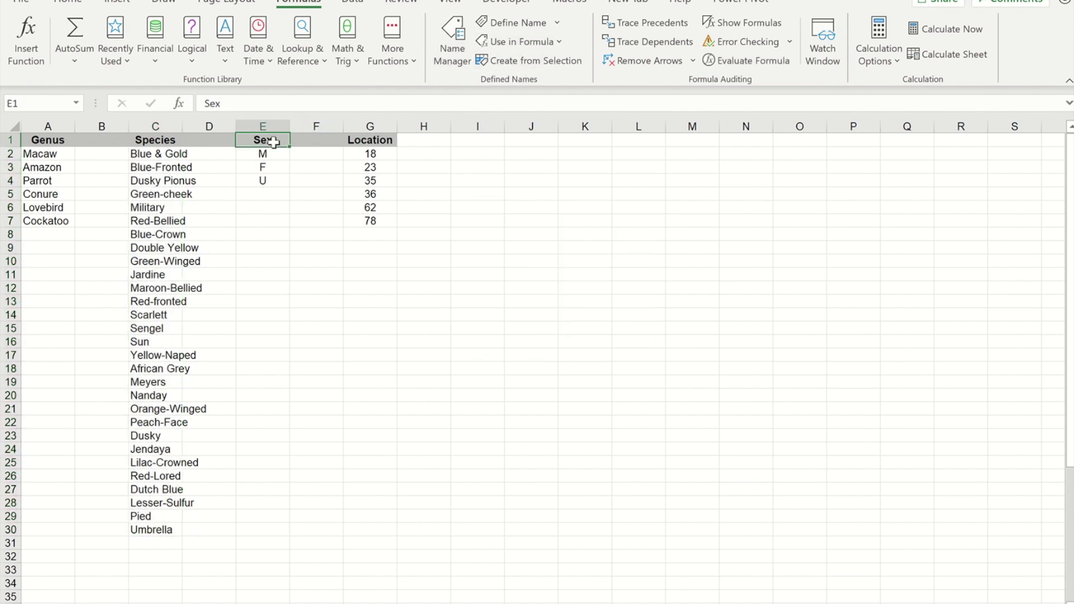
key("ctrl+shift+Down")
left_click(528, 61)
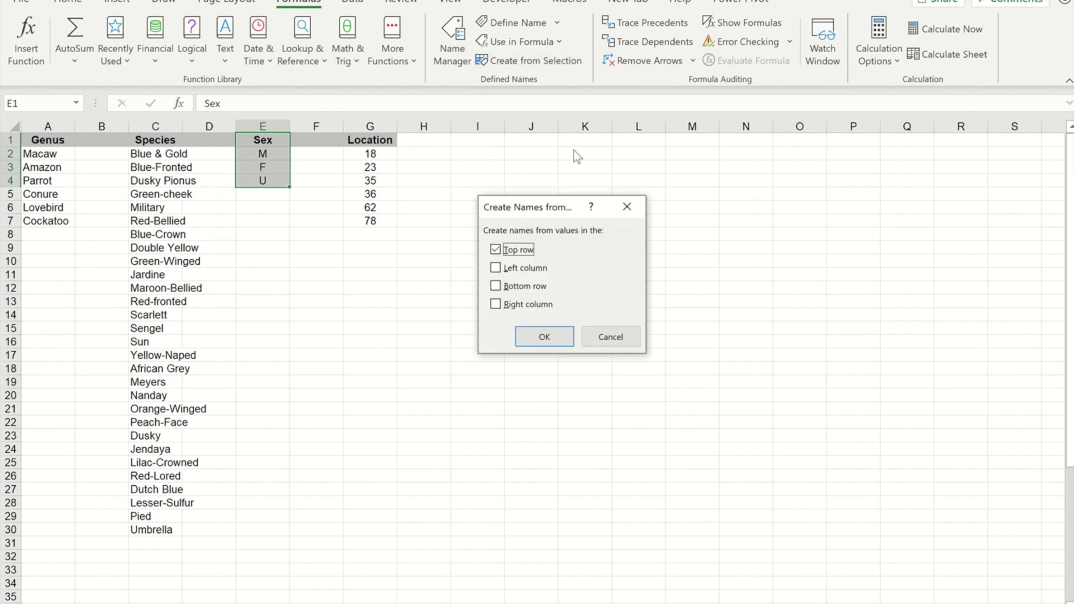
left_click(544, 336)
Step: Name the Location list G1:G7 from its header and return to the bird data sheet
left_click(388, 141)
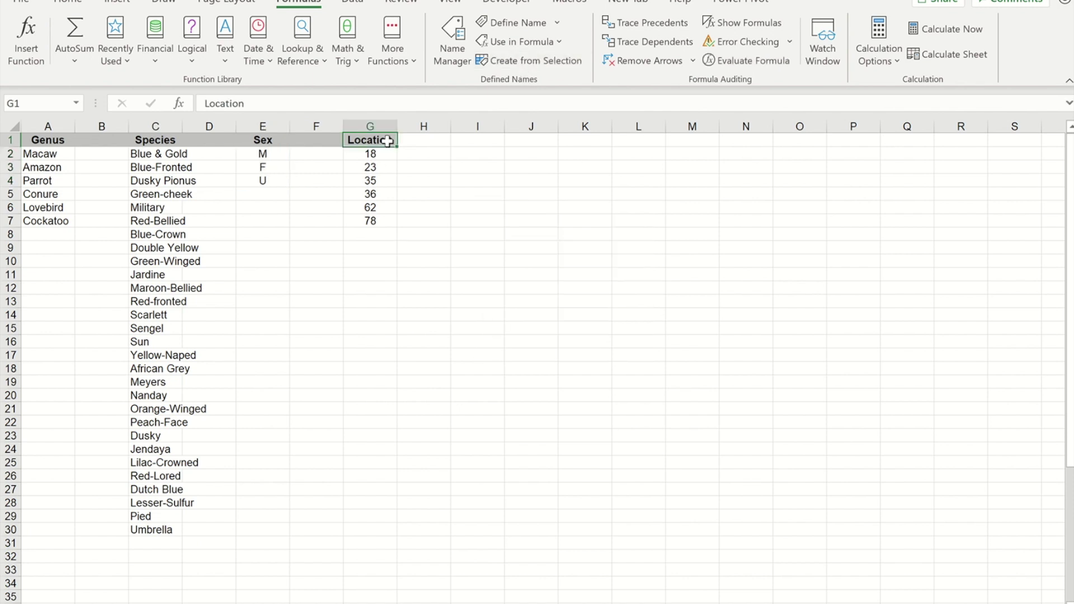
key("ctrl+shift+Down")
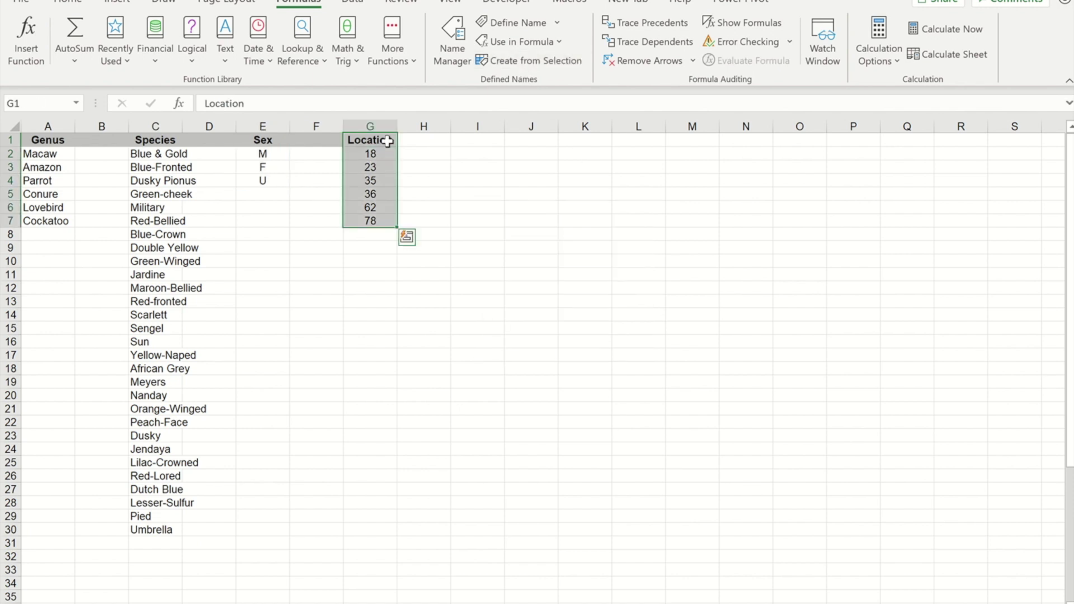
left_click(540, 66)
left_click(545, 336)
left_click(395, 319)
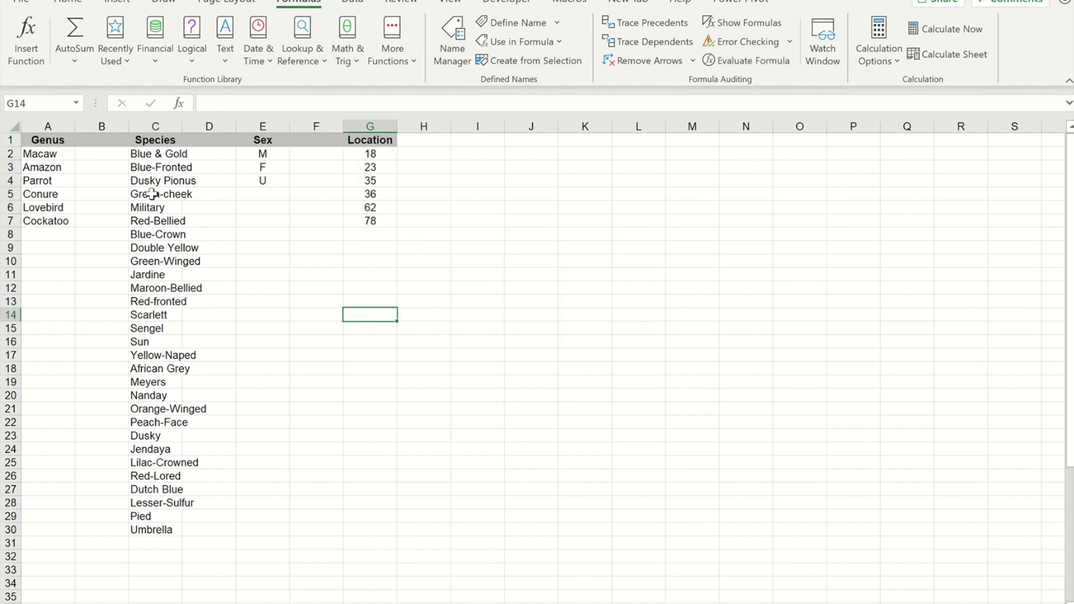
key("ctrl+Page_Up")
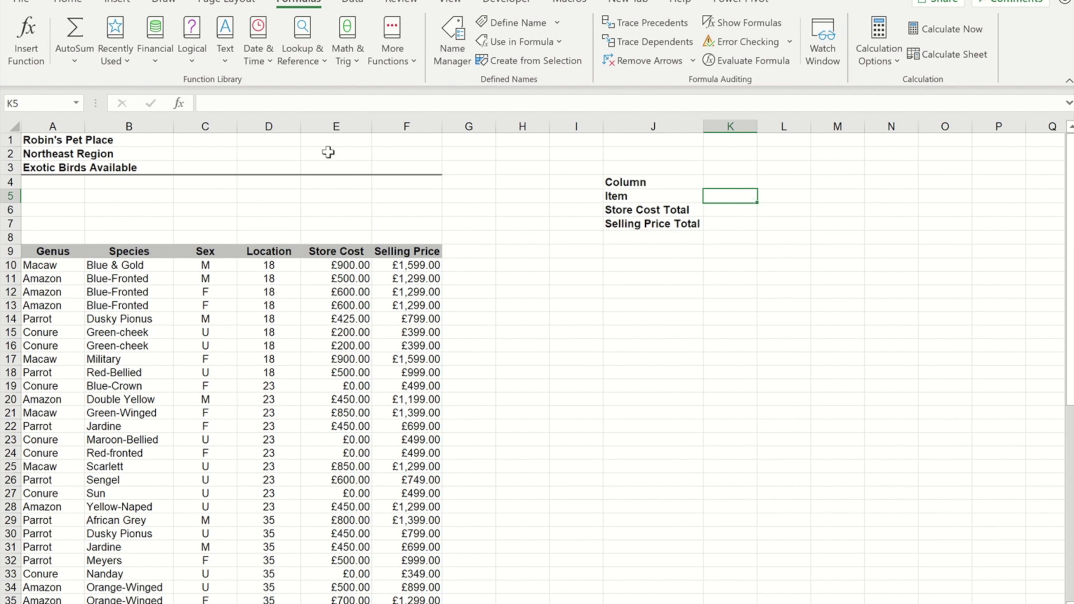
Step: Give K5 List data validation with source =INDIRECT($K$4), accepting the error warning
left_click(353, 2)
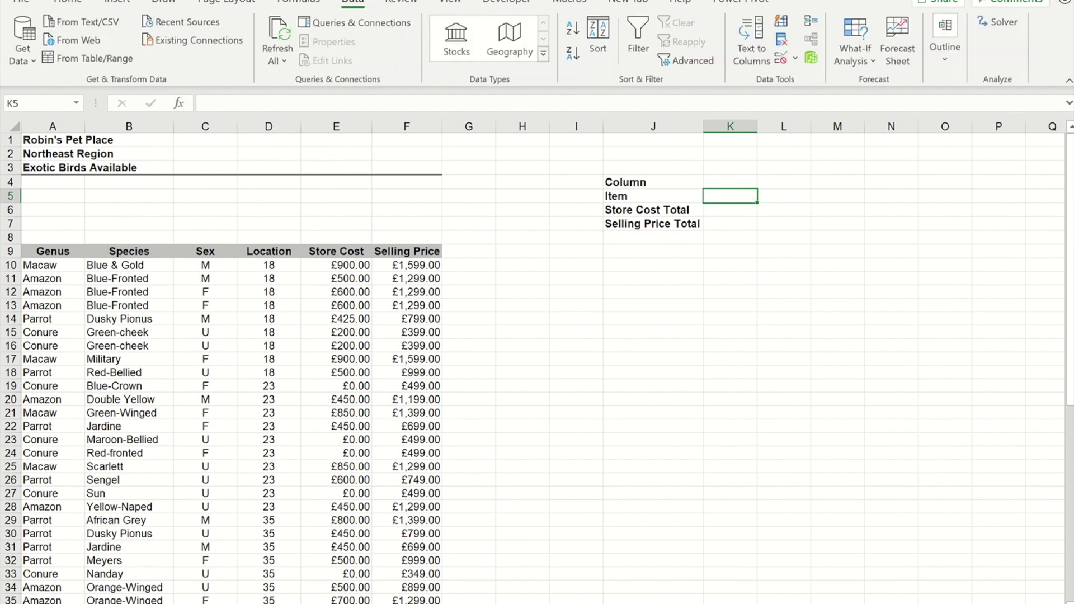
left_click(780, 58)
left_click_drag(518, 144, 556, 275)
left_click(482, 364)
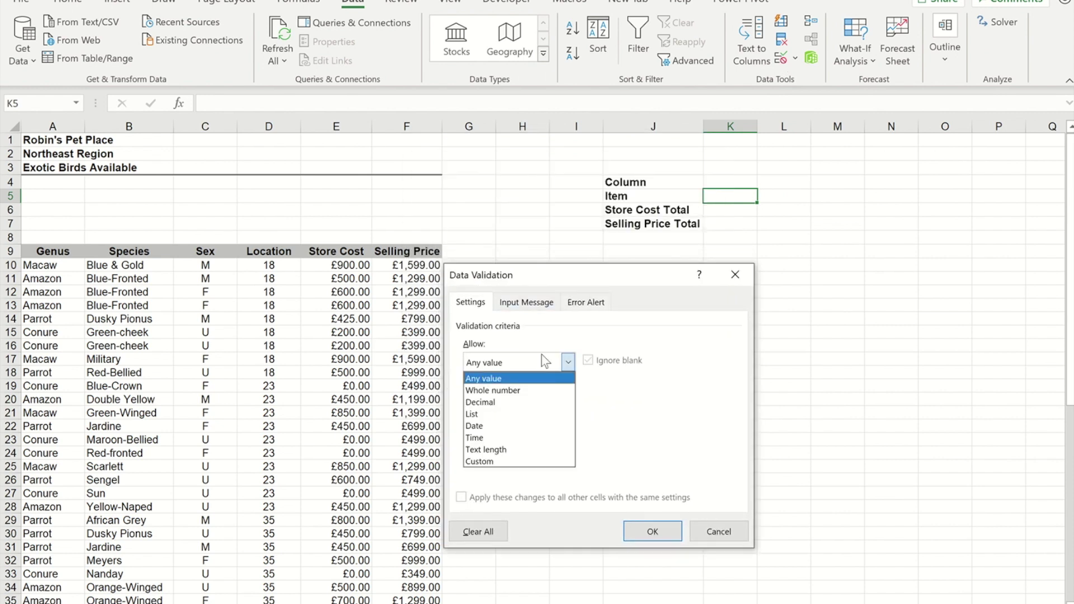
left_click(471, 414)
left_click(501, 437)
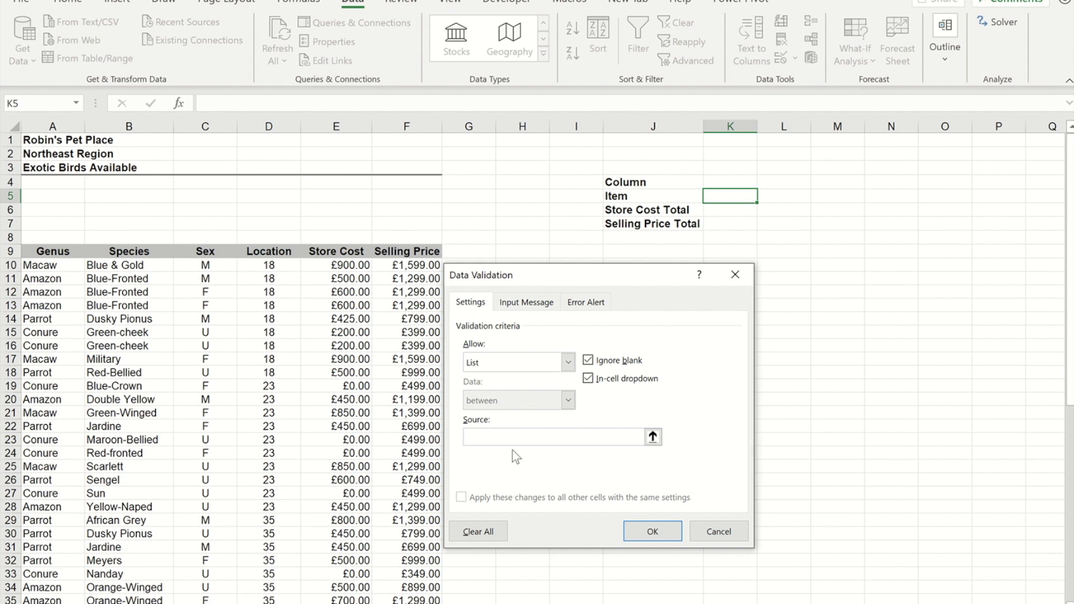
type("=INDIRECT(")
left_click(725, 182)
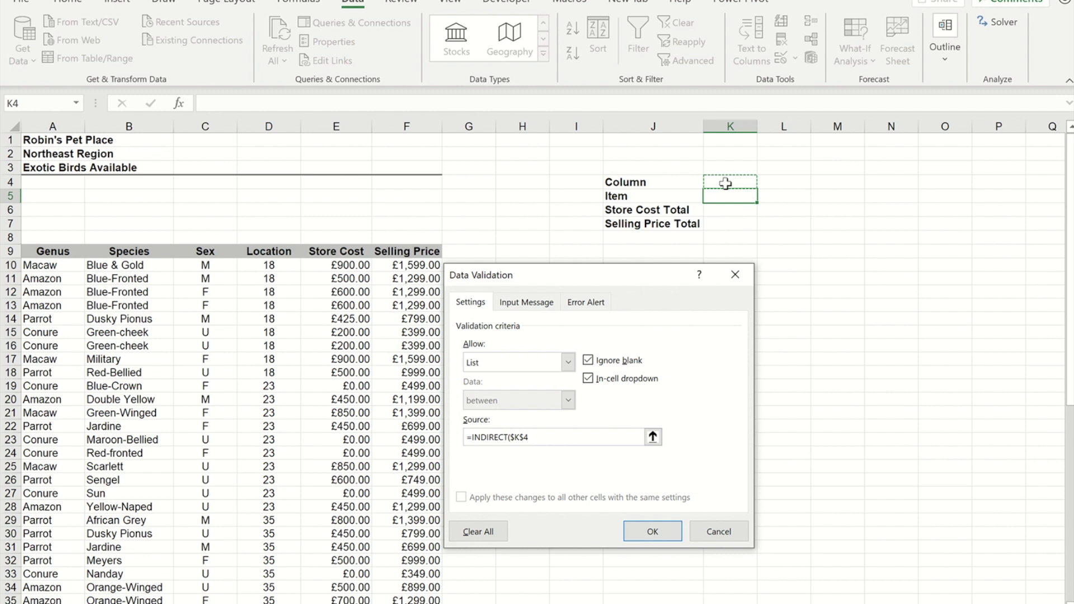
type(")")
left_click(649, 528)
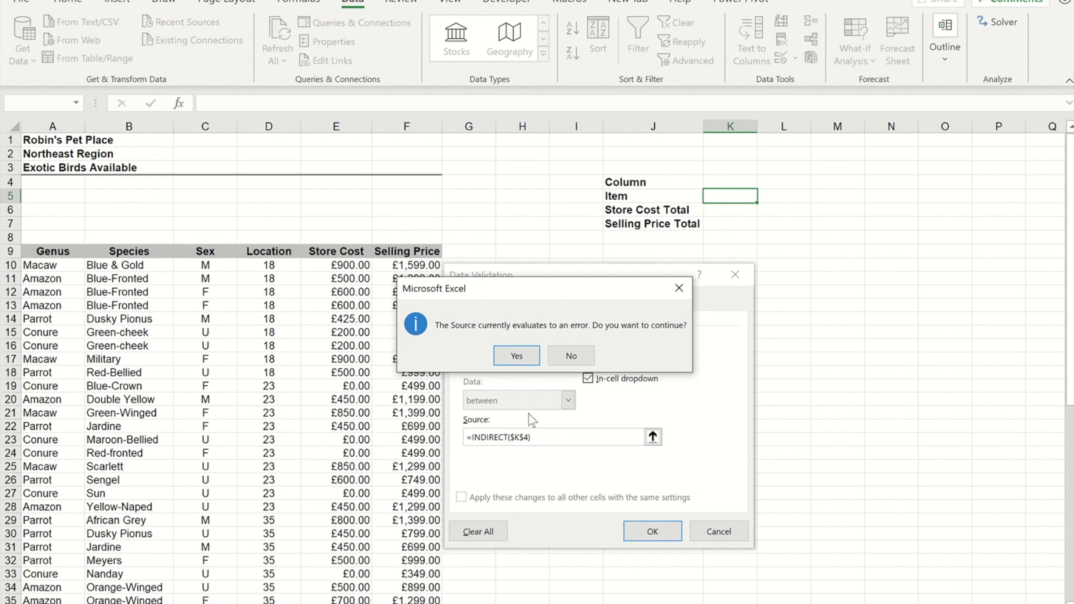
left_click(516, 358)
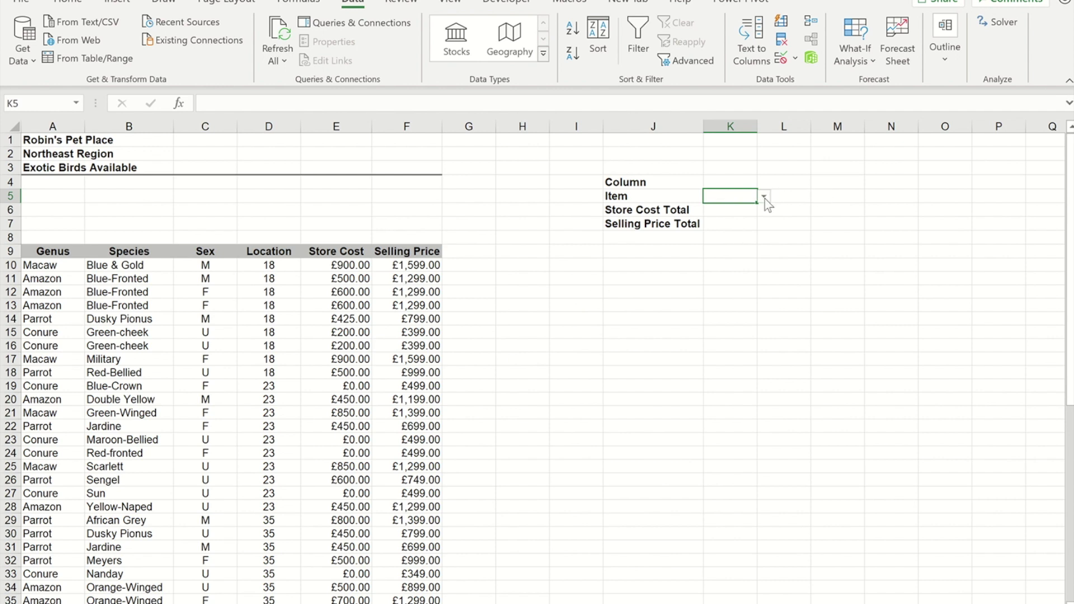
Step: Choose Genus in K4 and view K5's genus items
left_click(713, 179)
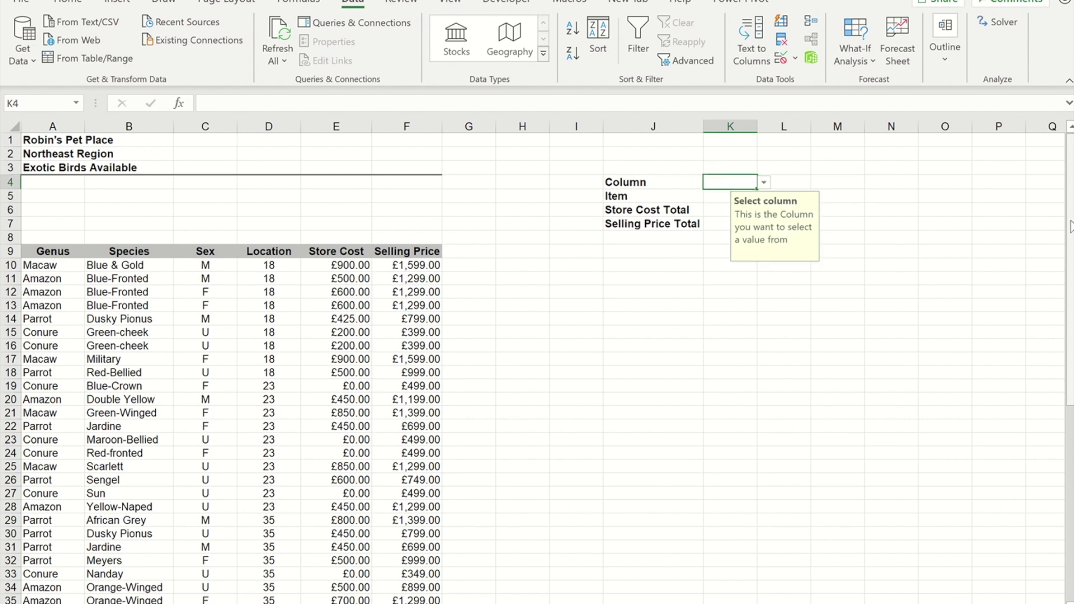
left_click(764, 183)
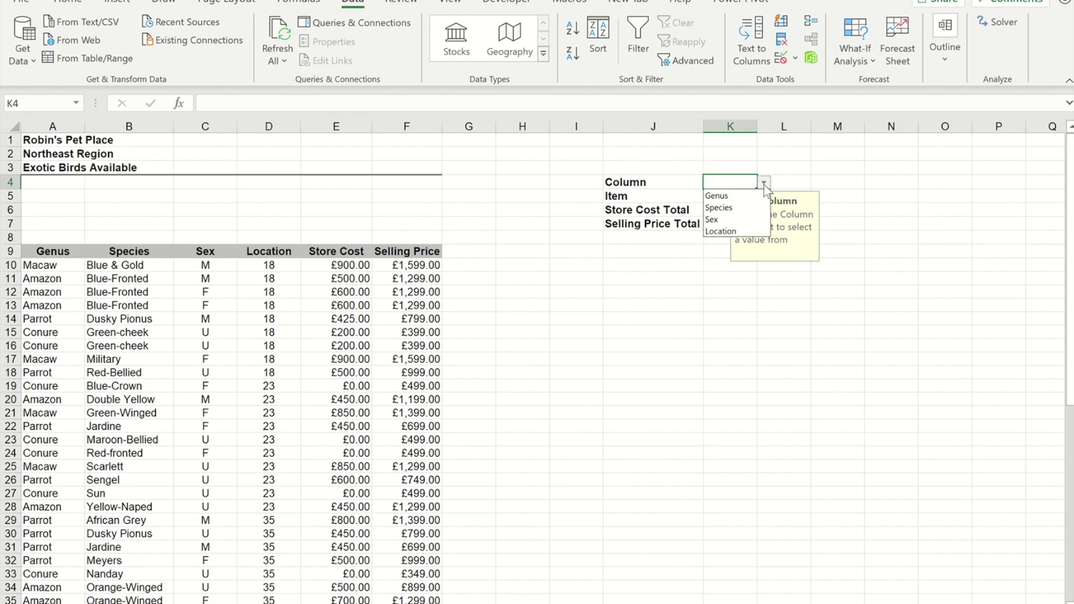
left_click(718, 196)
left_click(713, 196)
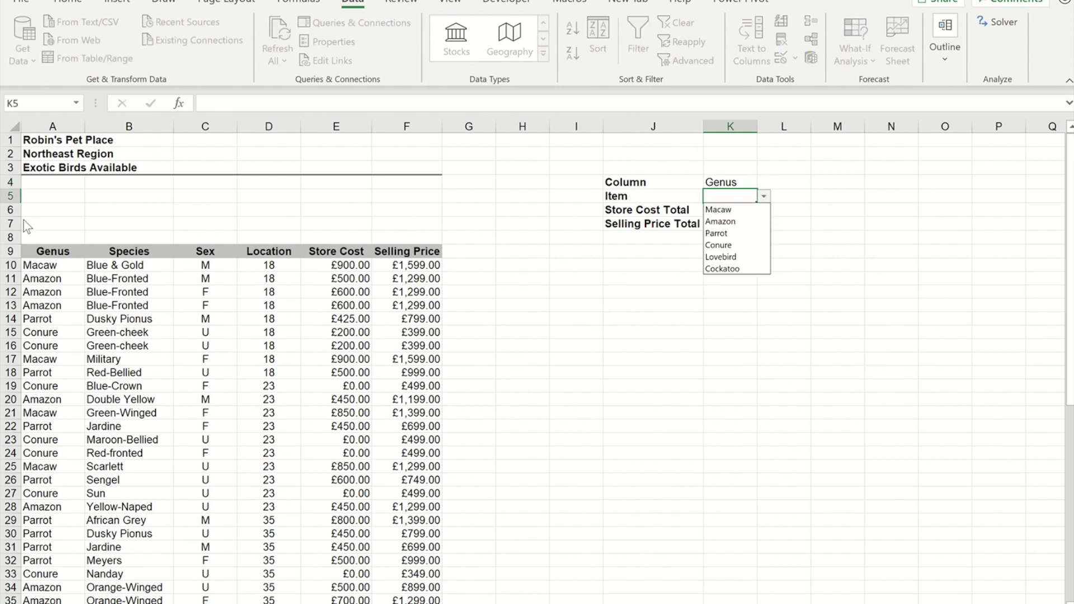
left_click(739, 182)
Step: Switch K4 to Species and browse K5's species names
left_click(741, 182)
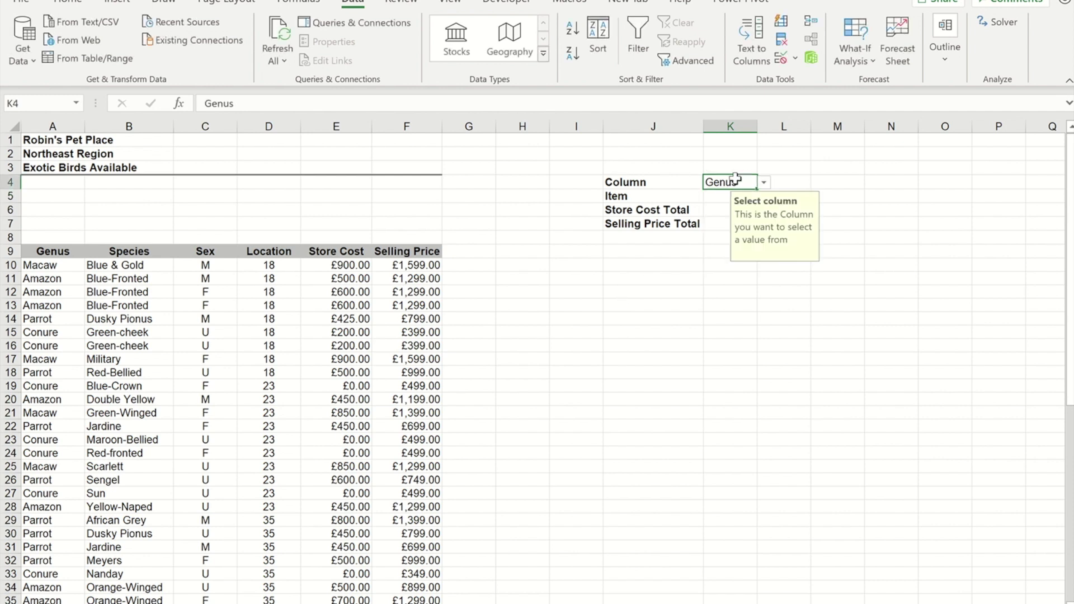
left_click(763, 183)
left_click(739, 207)
left_click(717, 196)
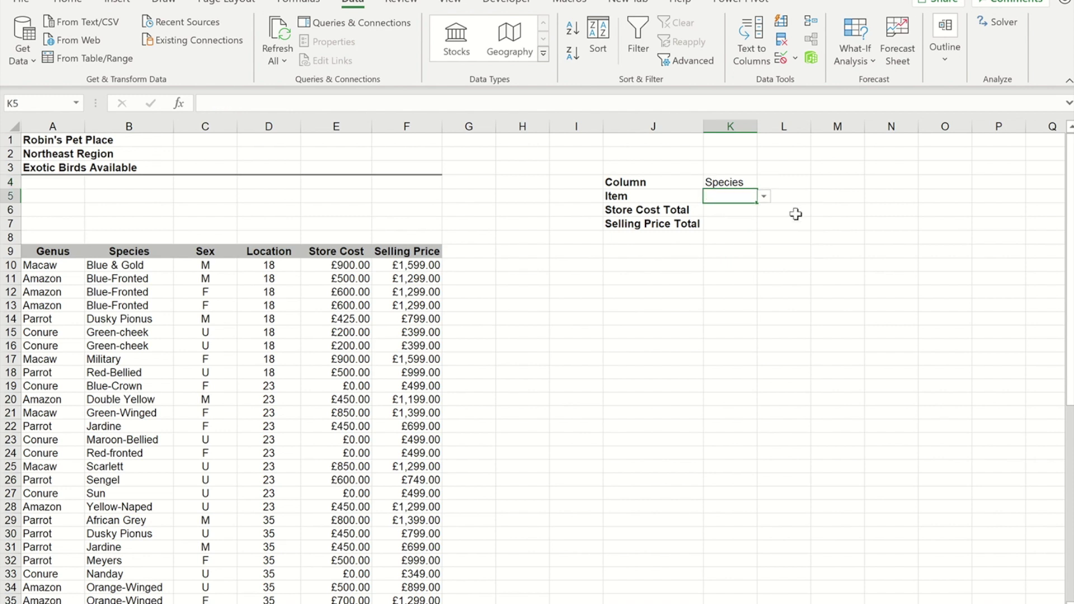
left_click(765, 197)
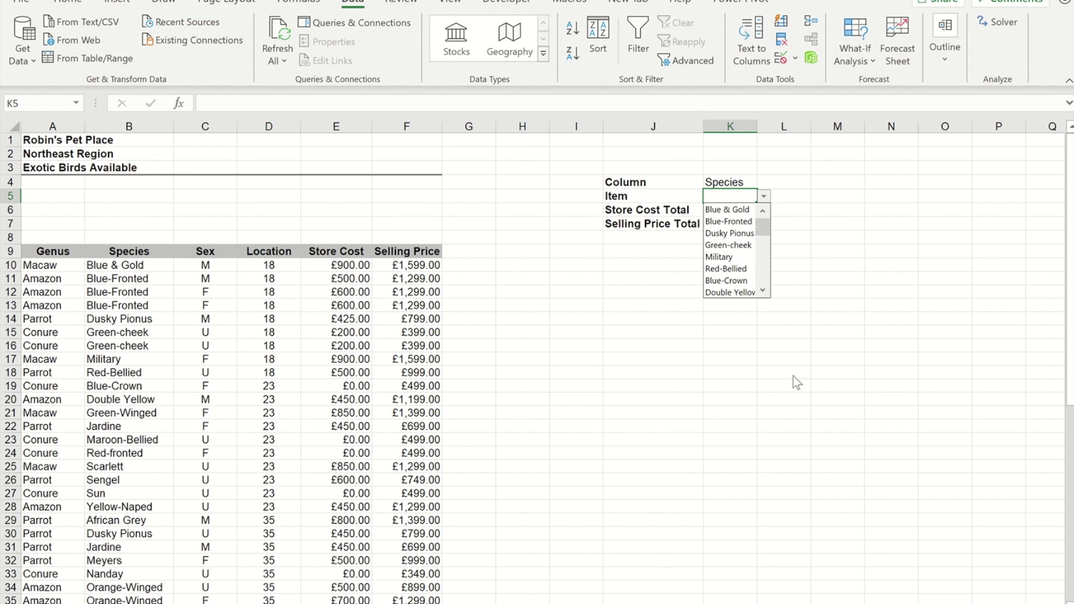
key("Down")
key("Escape")
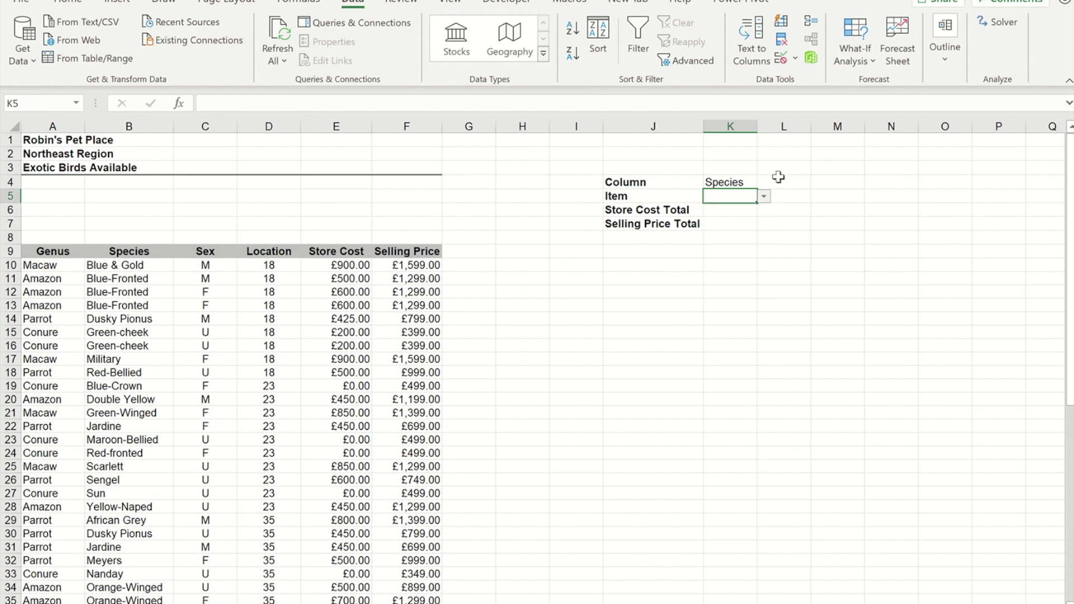
Step: Switch K4 to Sex and check that K5 offers M, F and U
left_click(746, 182)
left_click(764, 183)
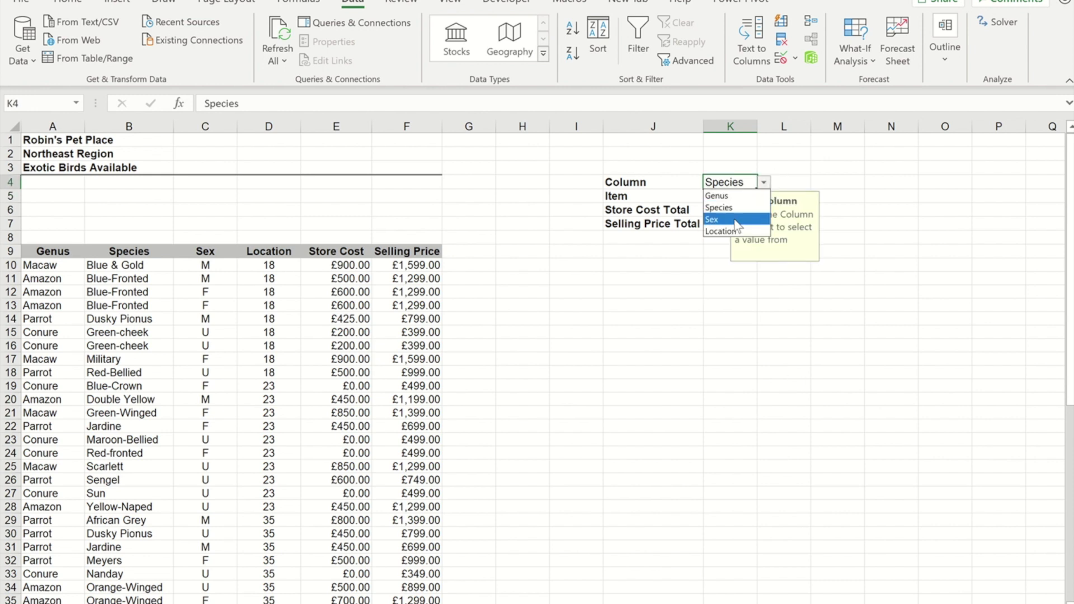
left_click(724, 219)
left_click(819, 185)
left_click(730, 197)
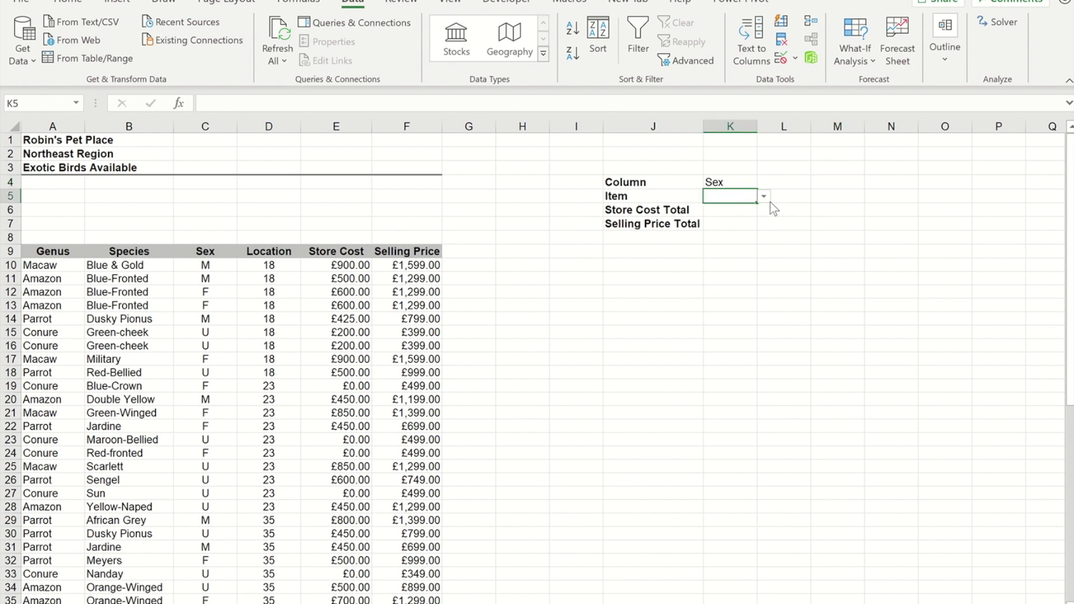
left_click(765, 197)
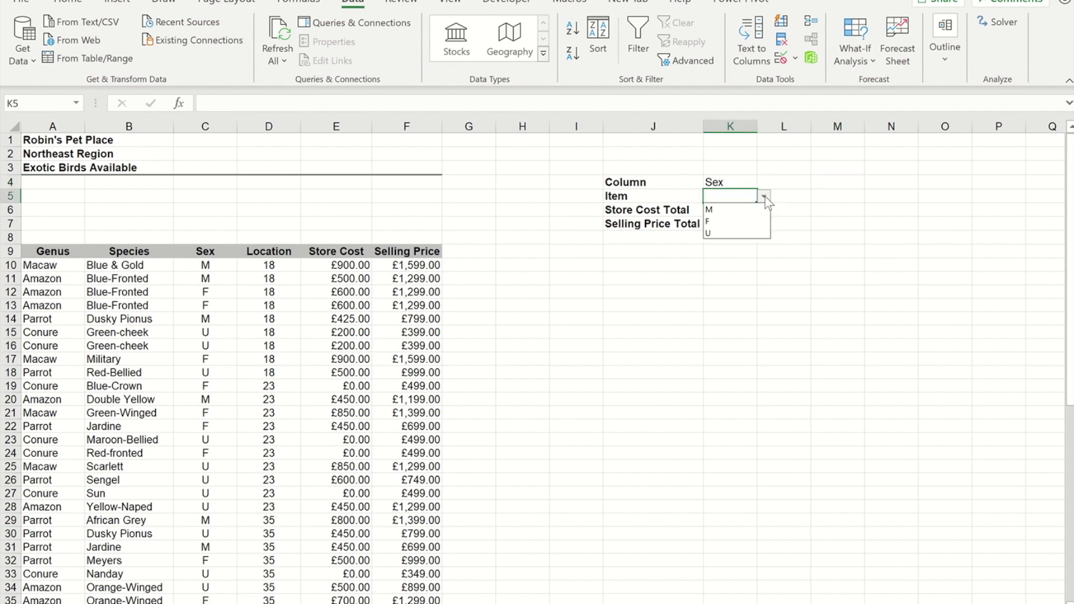
key("Escape")
Step: Set K4 to Location and confirm K5 lists locations 18, 23, 35, 36, 62, 78
left_click(736, 180)
left_click(764, 183)
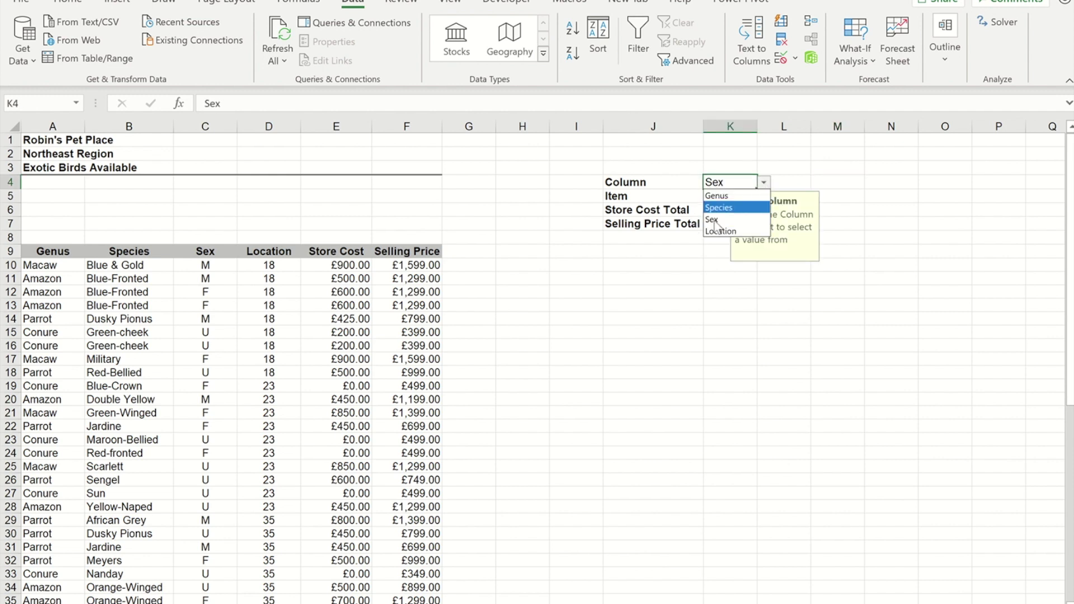
left_click(721, 231)
left_click(840, 181)
left_click(752, 197)
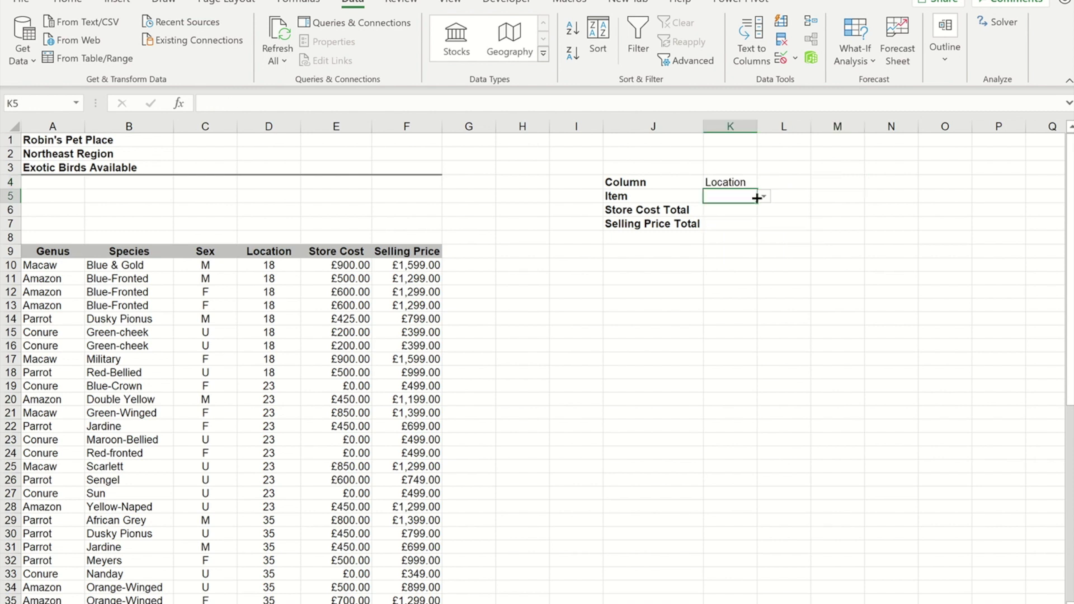
left_click(766, 197)
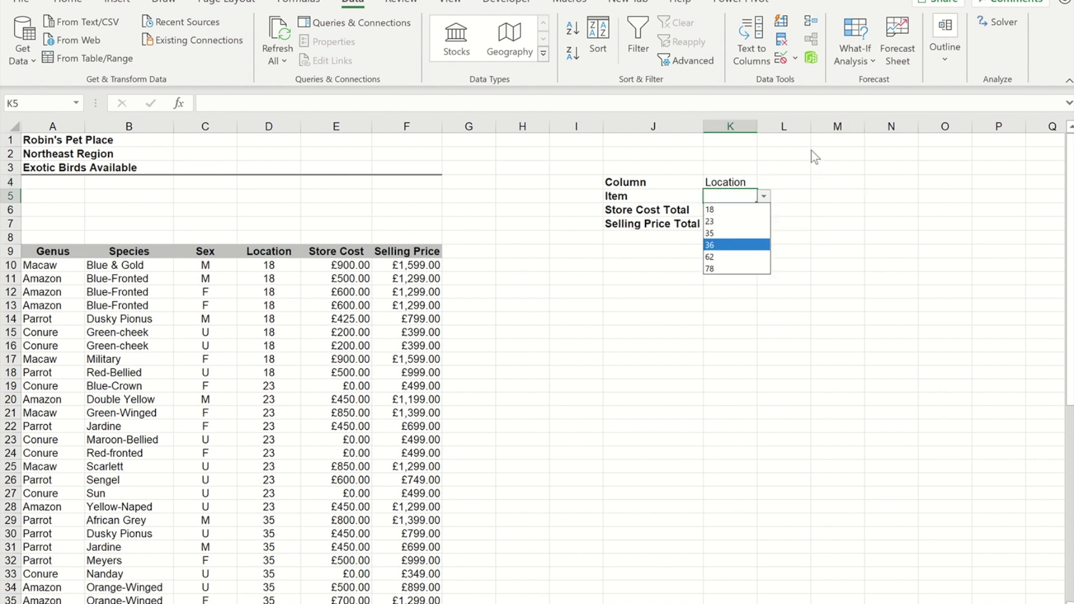
key("Escape")
left_click(793, 181)
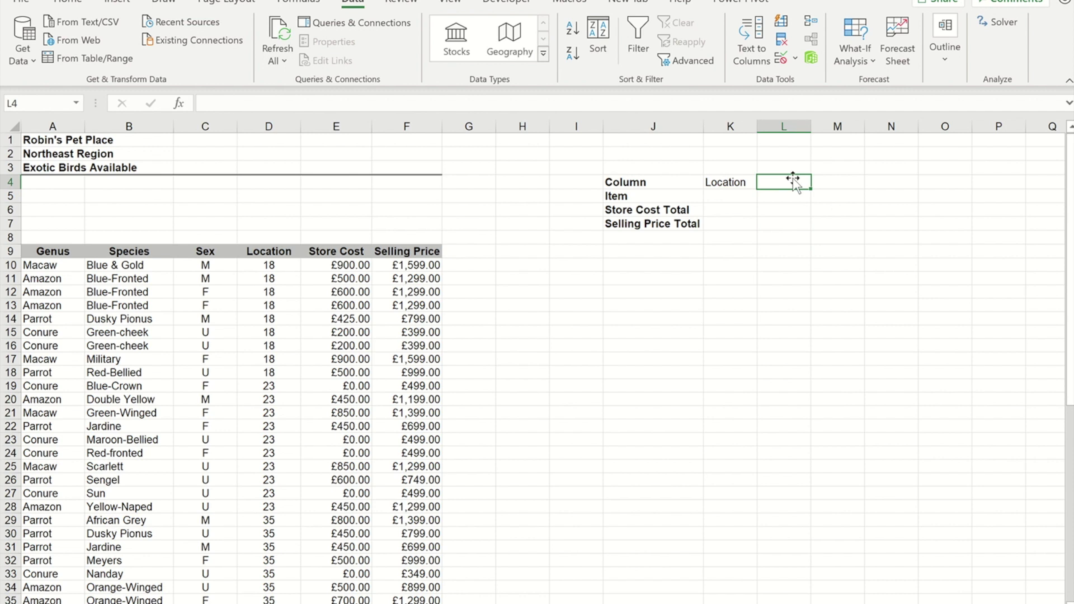